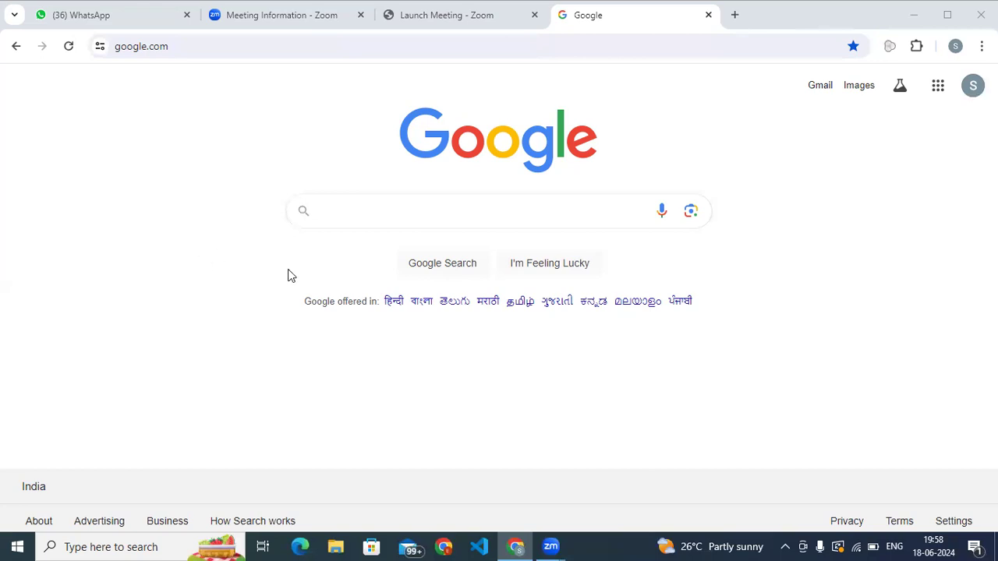
- Search Google for "tally prime download 4.1"
left_click(340, 211)
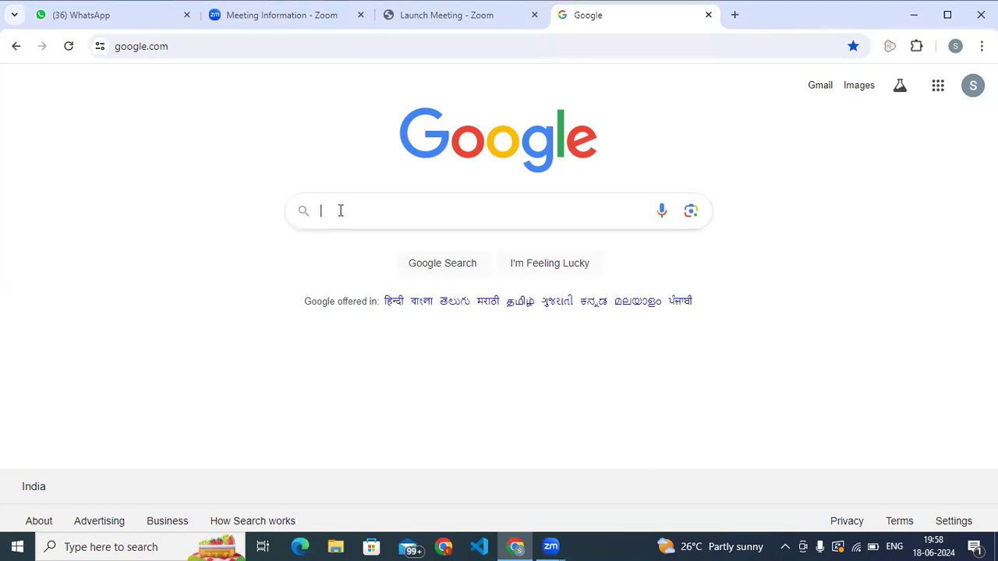
type("tal")
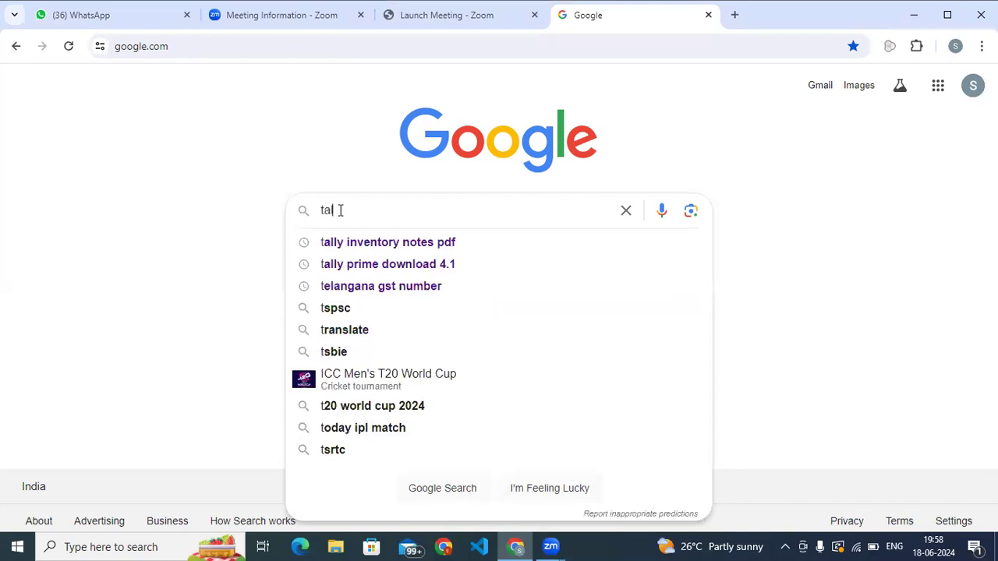
type("ly prime")
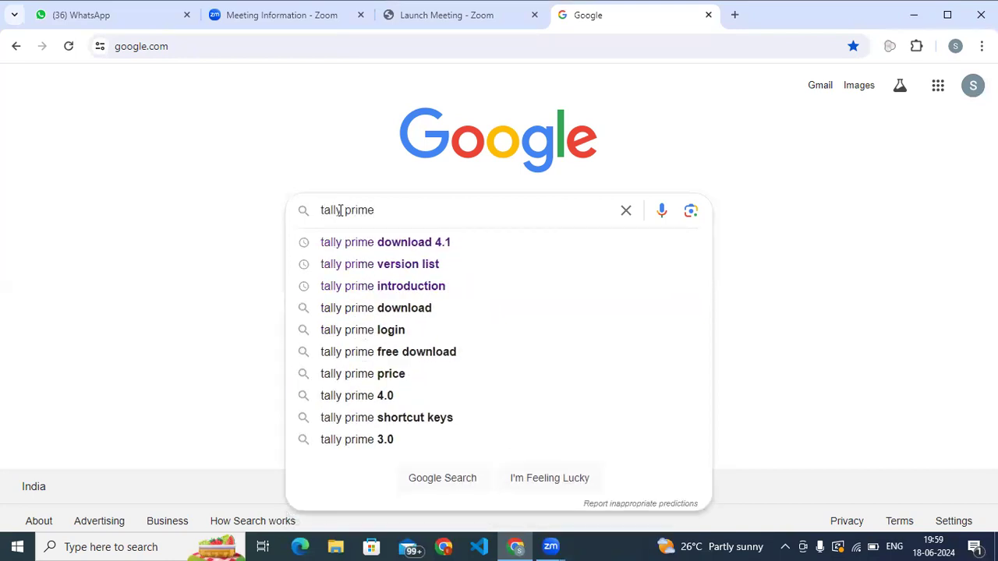
key("Down")
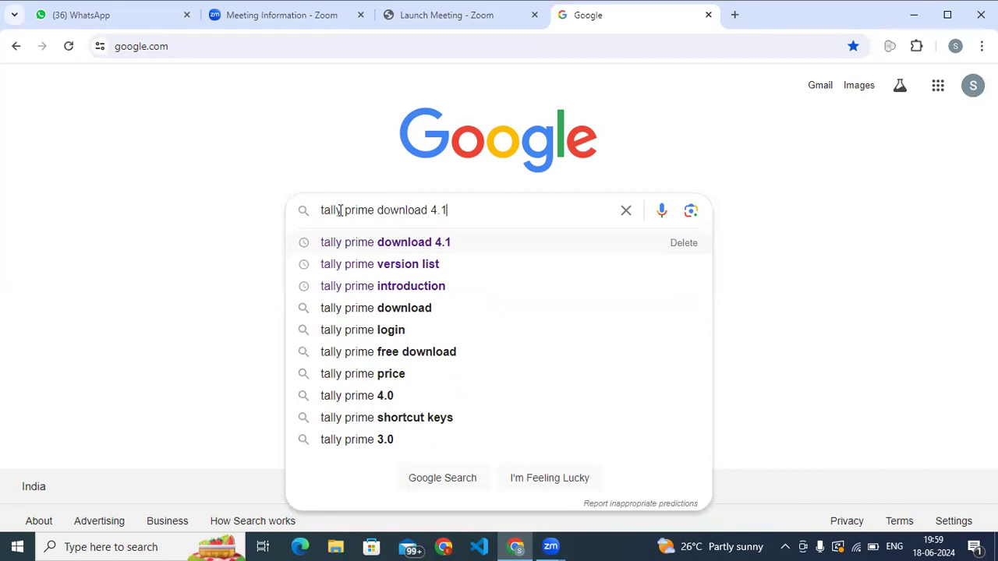
key("Return")
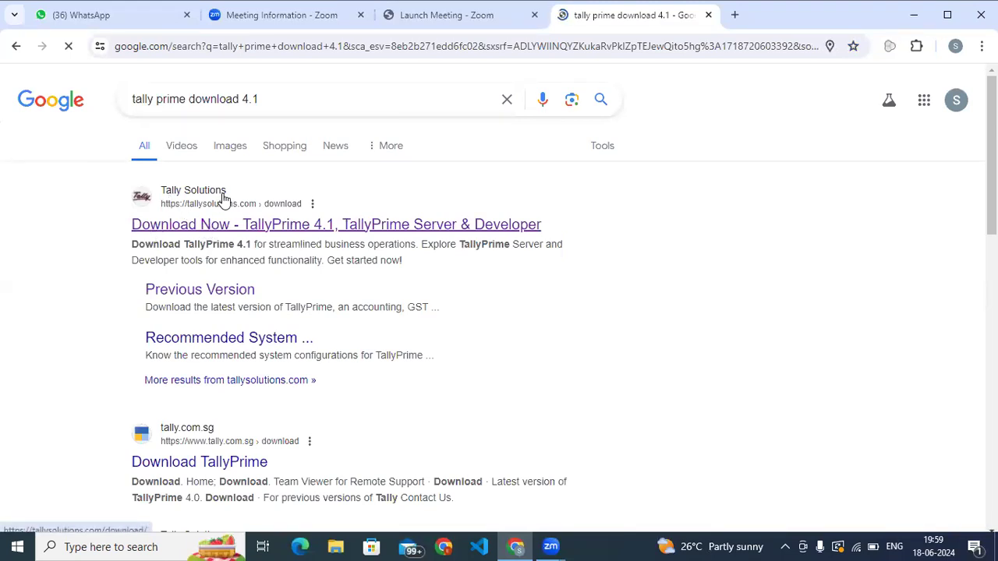
- Download TallyPrime Rel 4.1 from the Tally Solutions download page and show the downloaded setup.exe in its folder
left_click(173, 226)
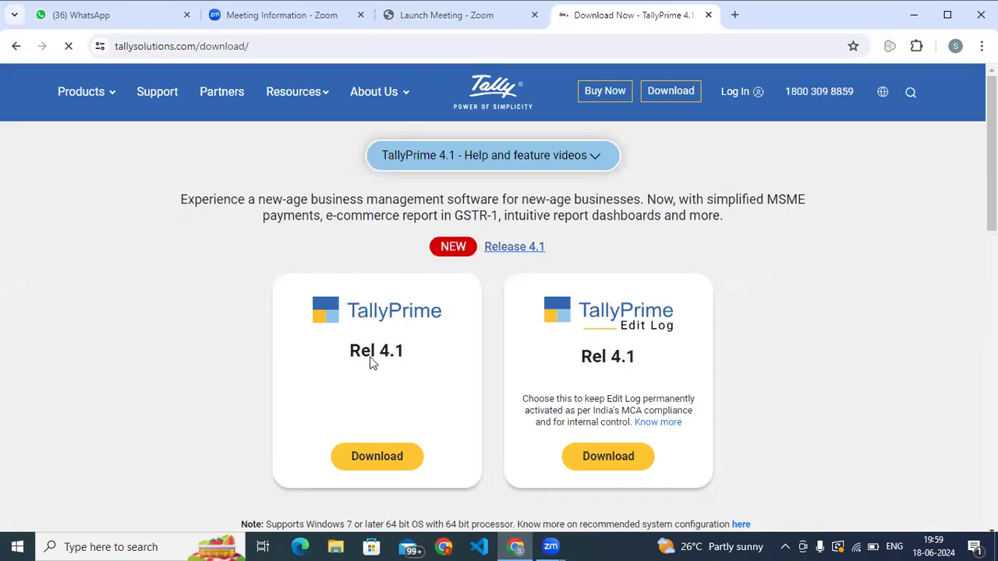
left_click(377, 457)
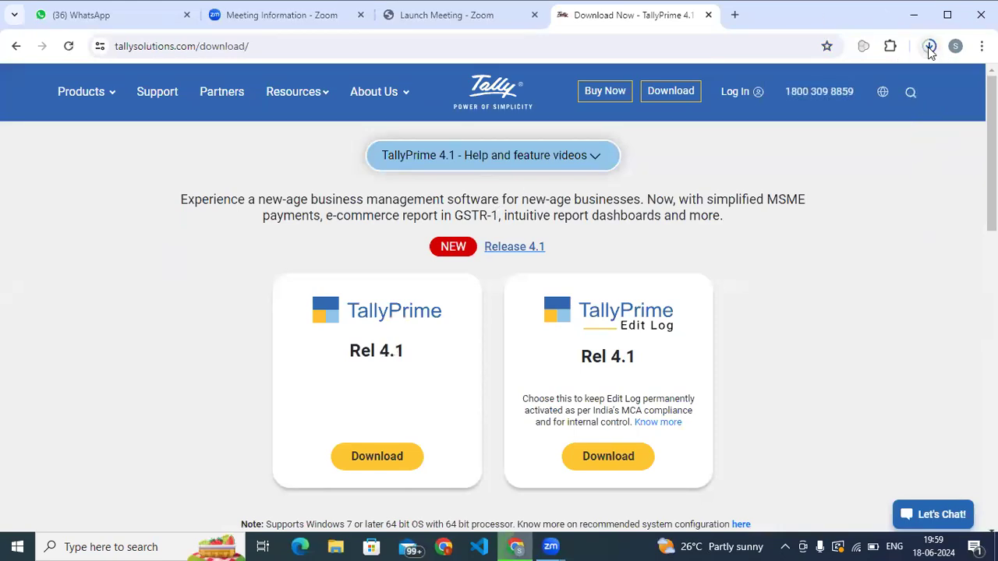
left_click(930, 48)
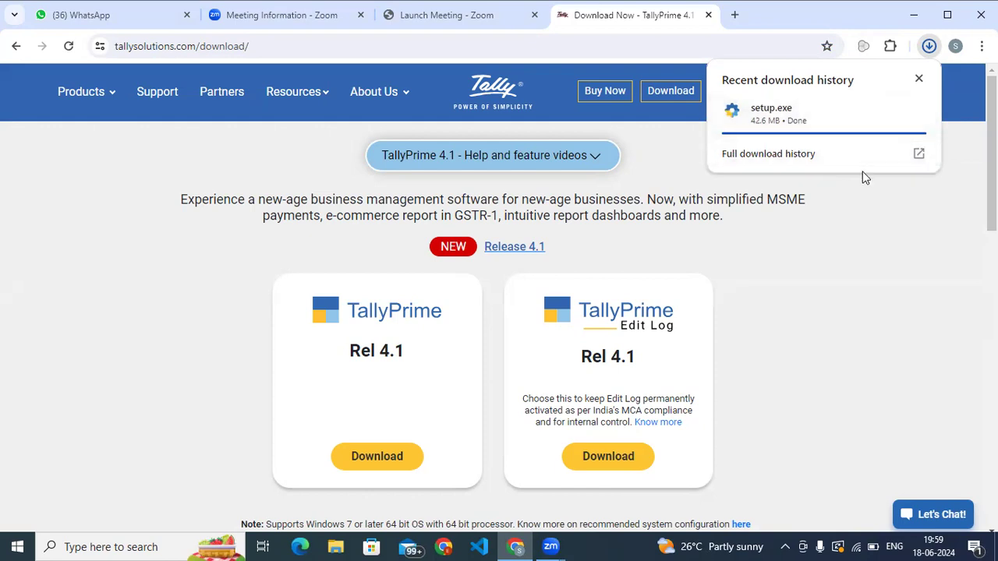
mouse_move(893, 116)
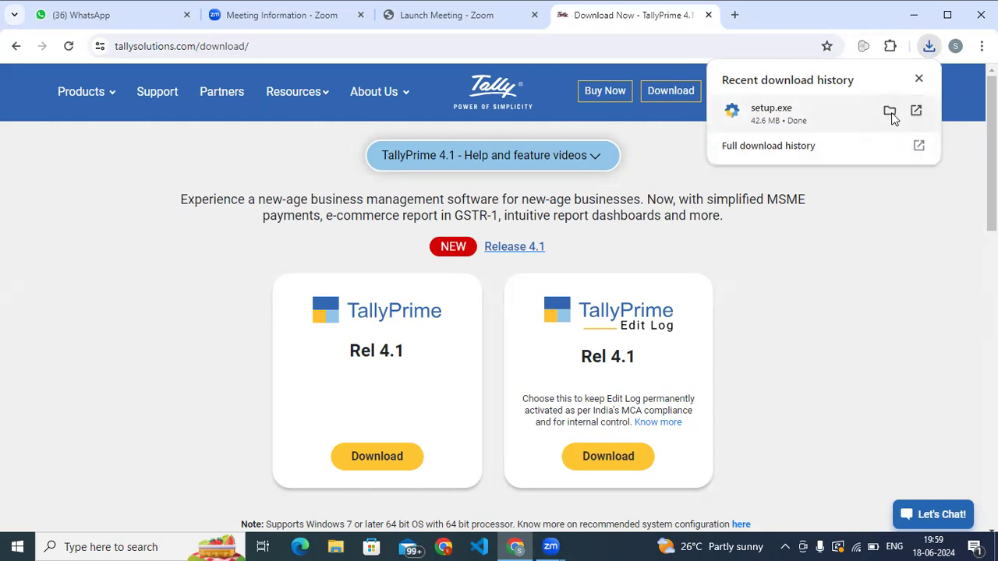
left_click(889, 113)
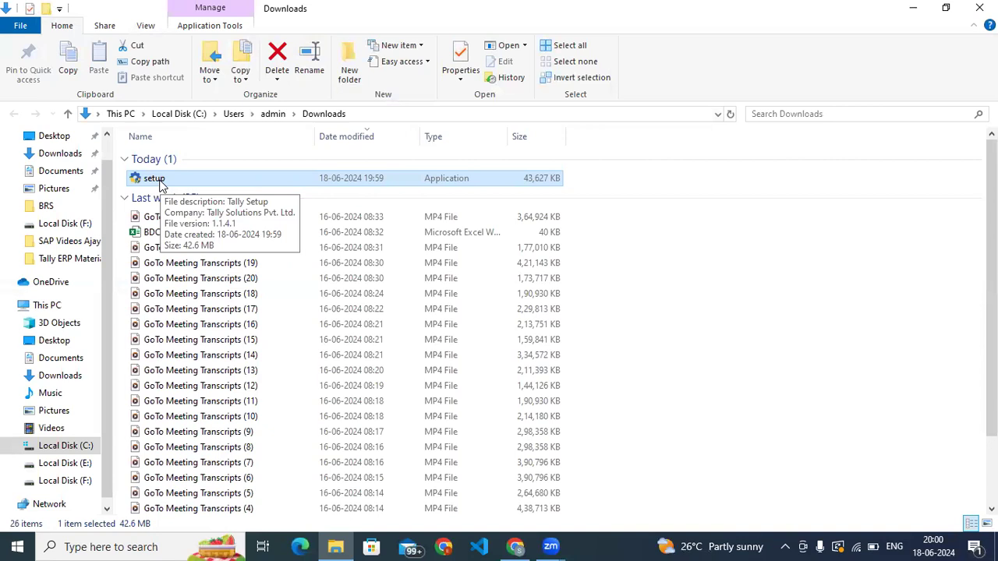
- Run the downloaded setup file with permission to make changes, and review the installer's list of configurations
double_click(160, 185)
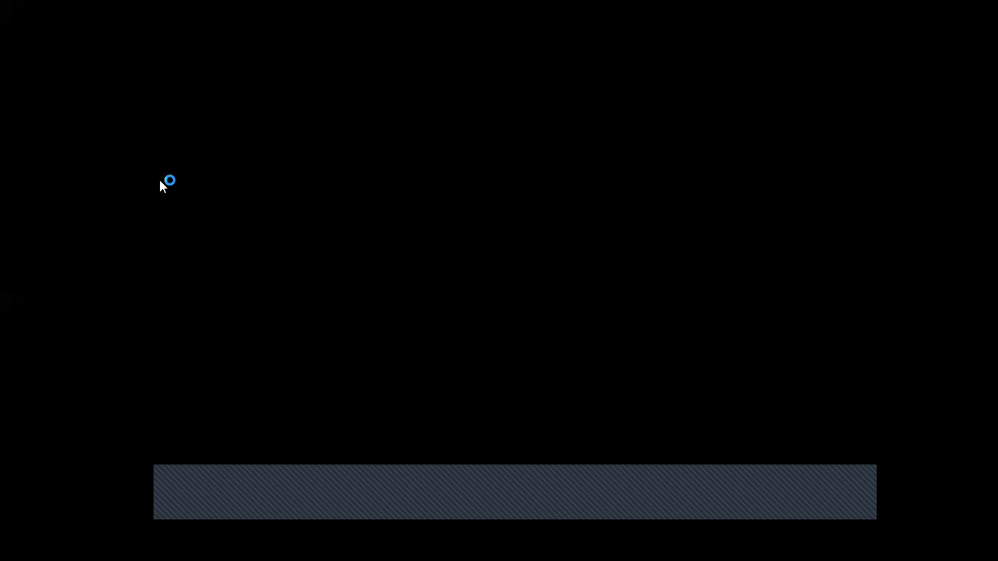
left_click(418, 364)
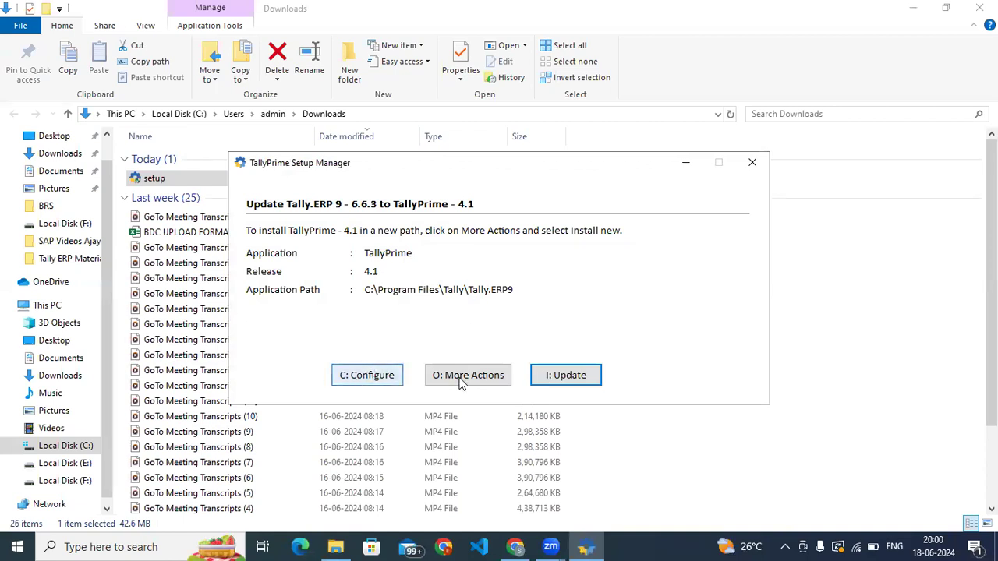
left_click(369, 378)
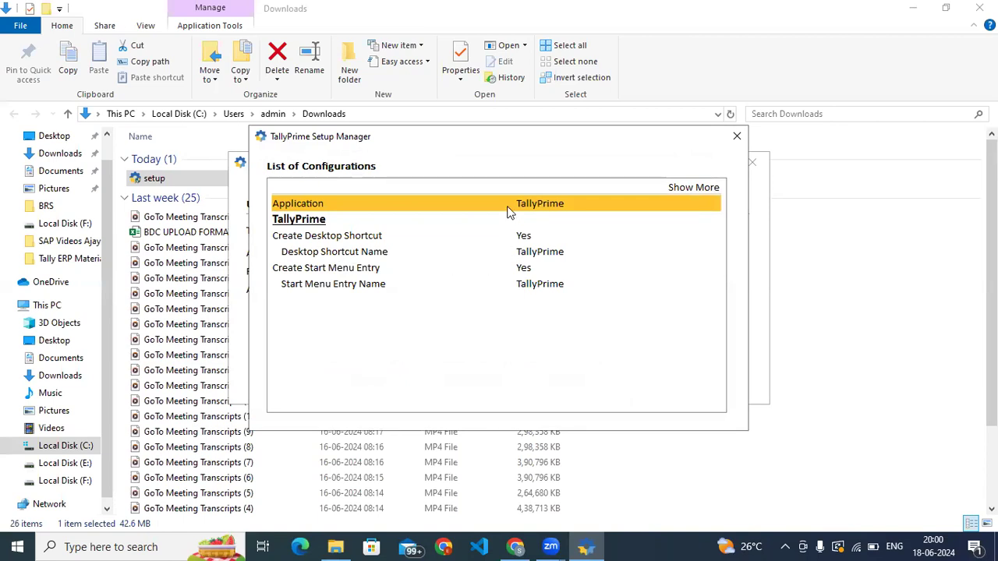
left_click(737, 137)
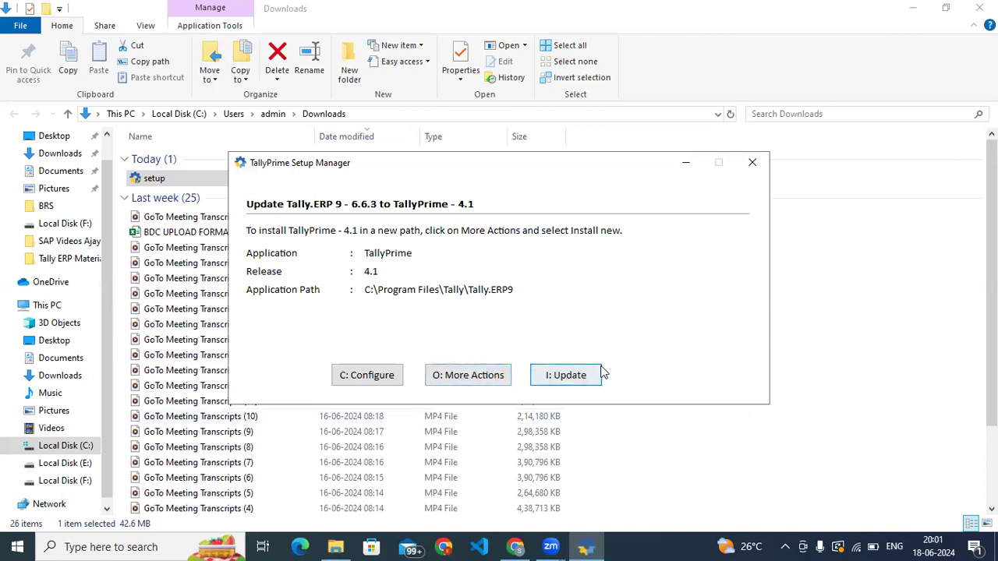
- Install TallyPrime 4.1 as a new installation instead of updating Tally.ERP 9
left_click(487, 381)
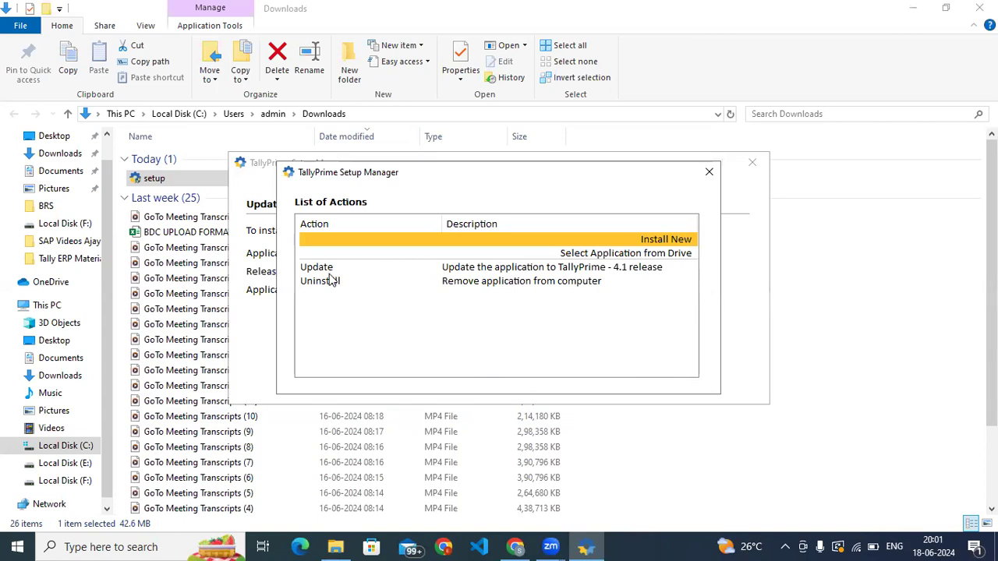
left_click(657, 245)
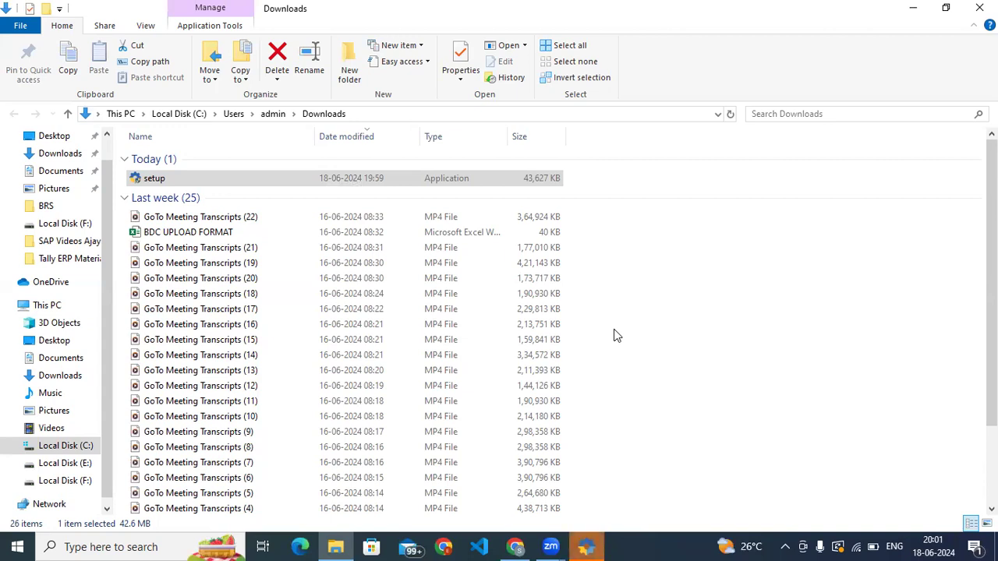
left_click(585, 545)
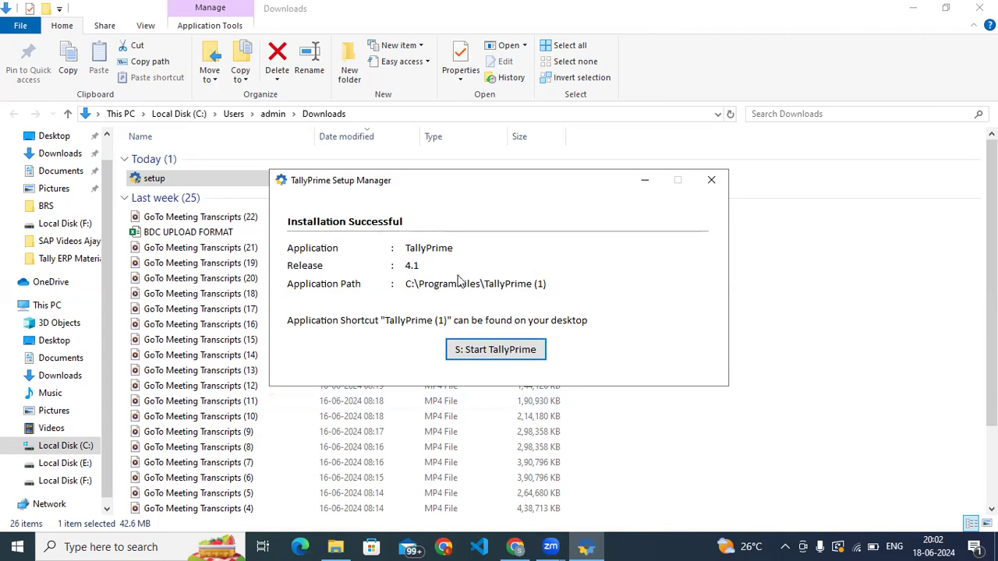
- Start TallyPrime in Educational Mode, declining the firewall access request
left_click(478, 353)
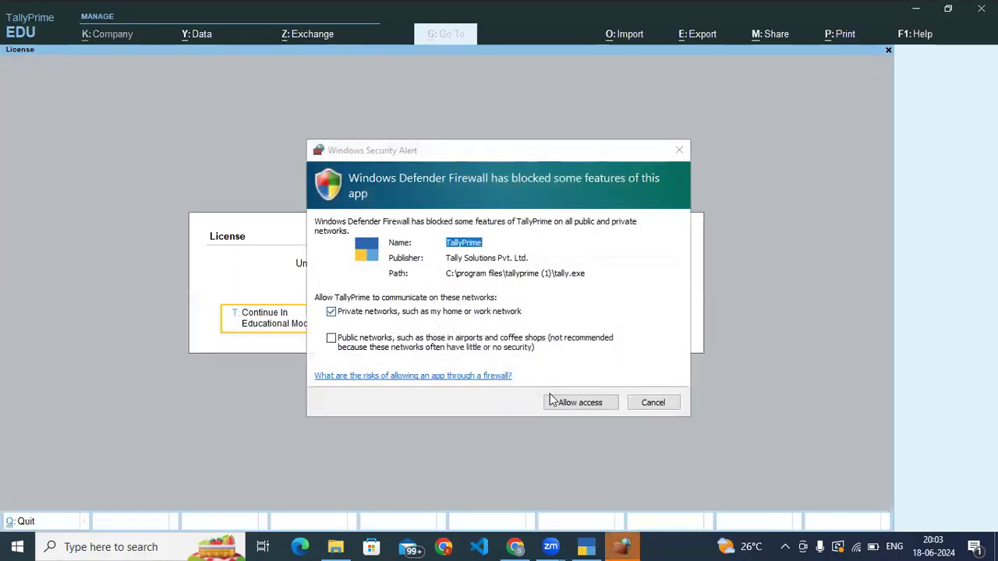
left_click(653, 400)
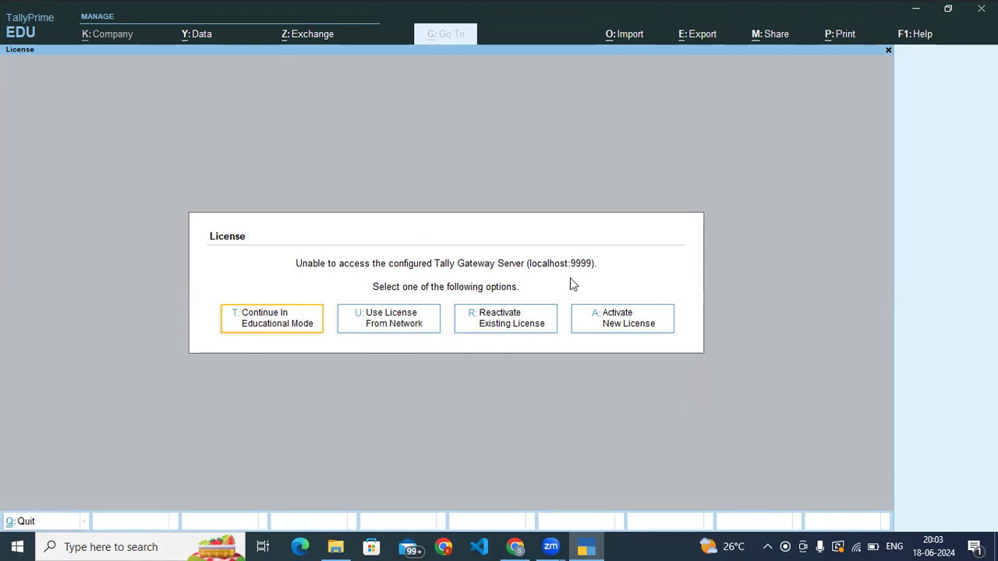
left_click(270, 319)
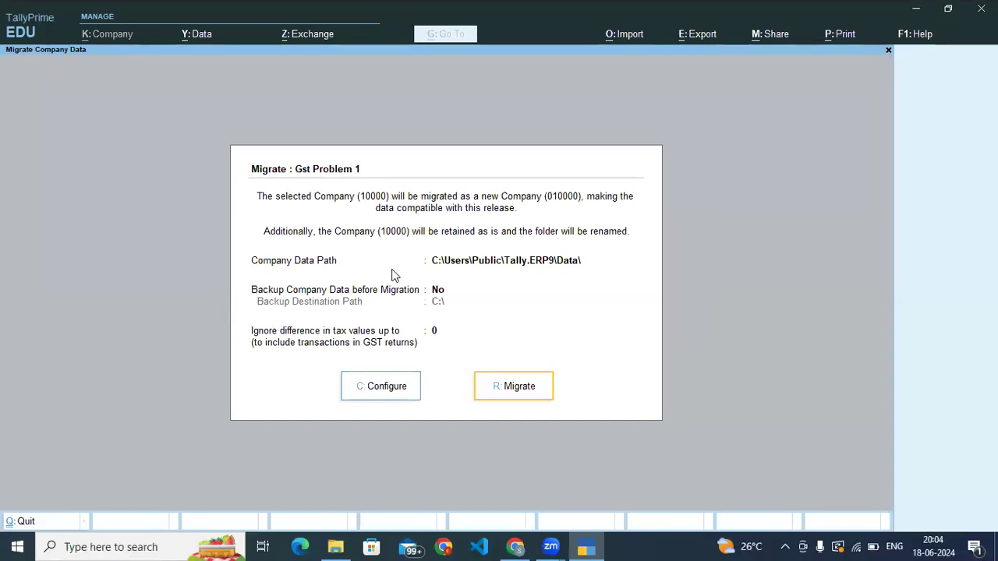
left_click(388, 388)
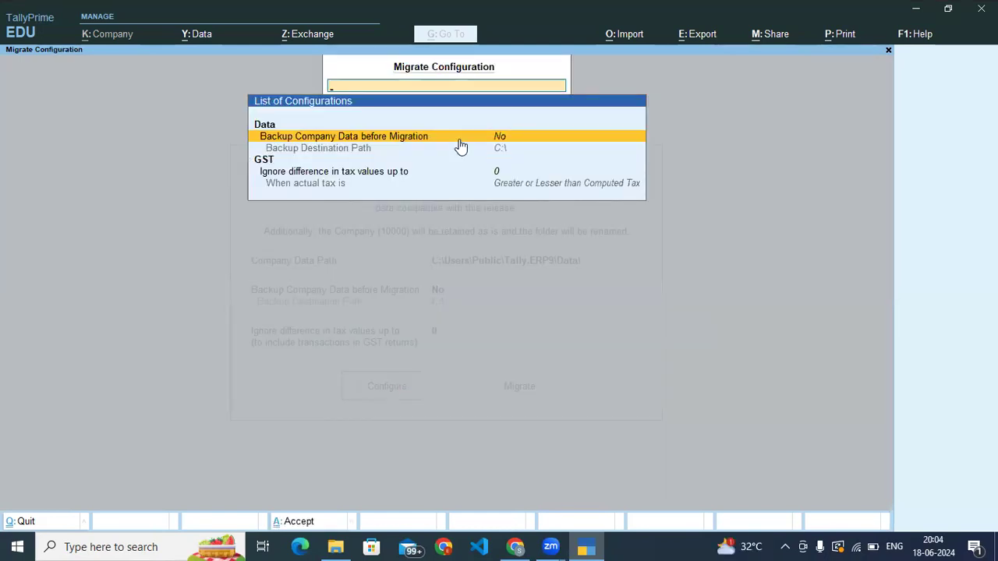
key("Return")
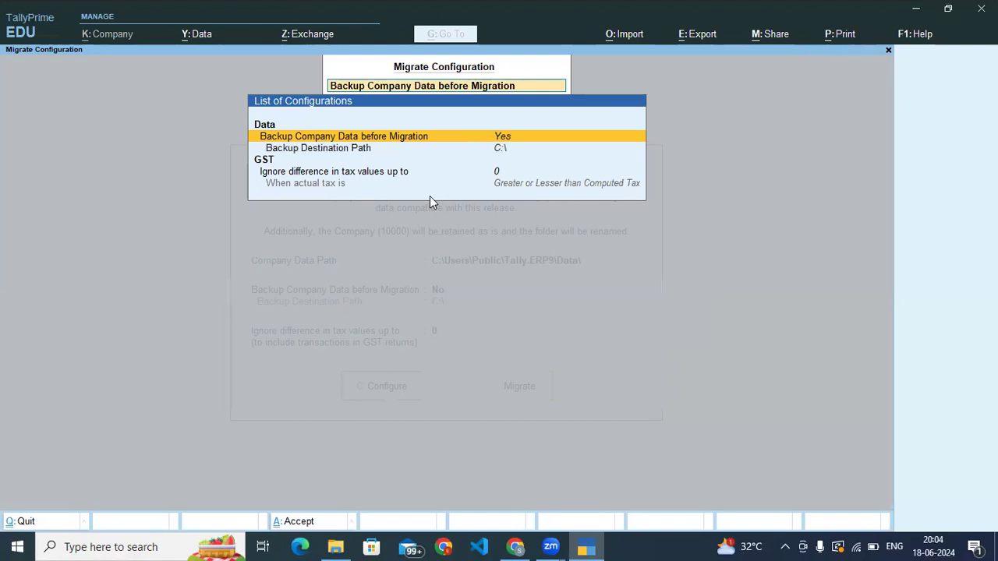
key("Return")
key("Escape")
key("Escape")
key("Return")
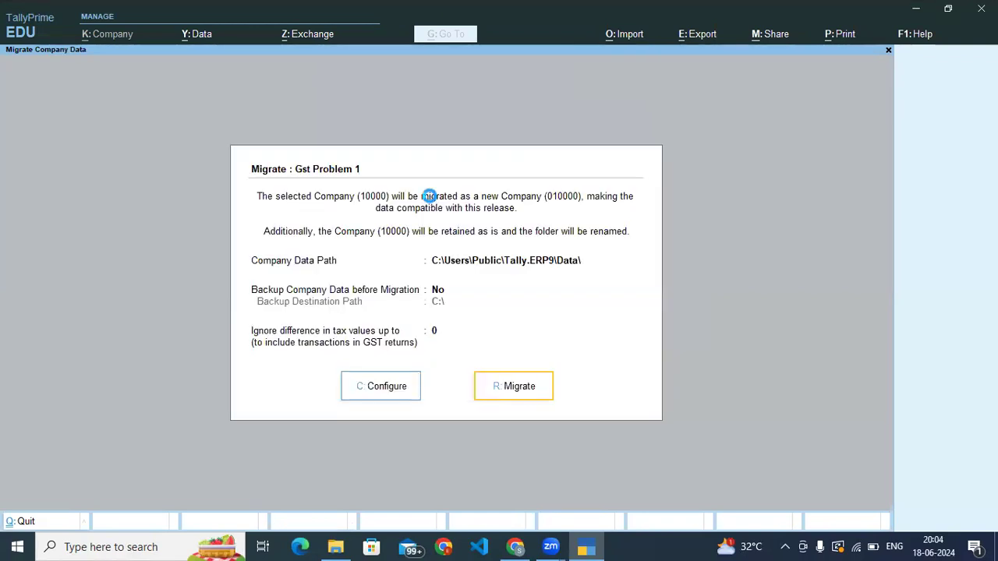
- Leave the Gst Problem 1 migration and start creating a new company
key("Escape")
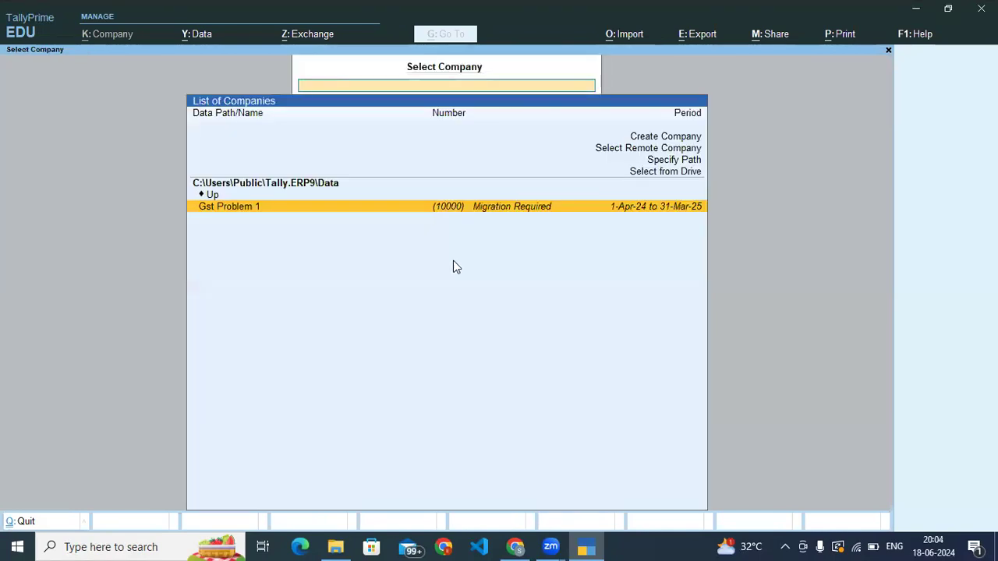
type("`")
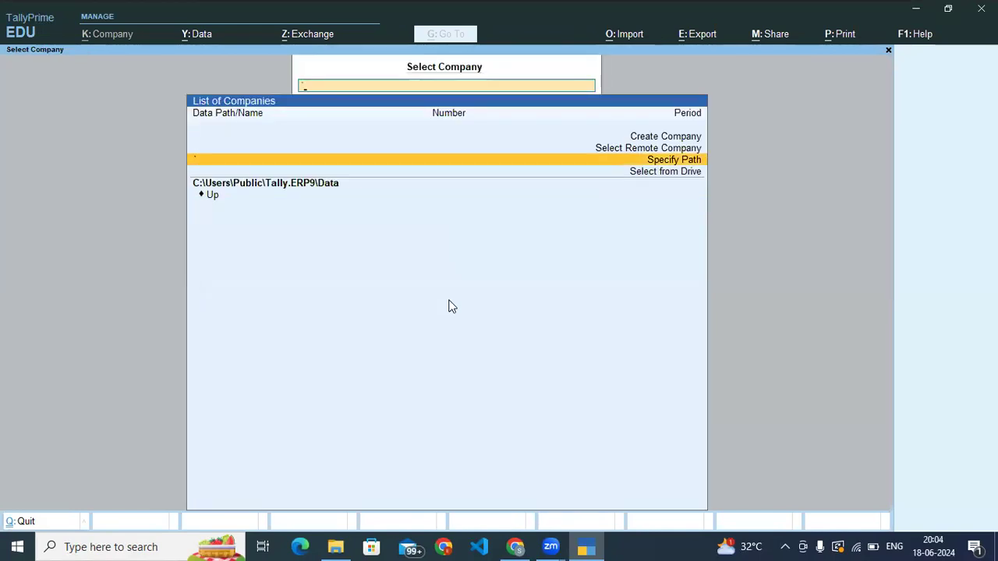
key("BackSpace")
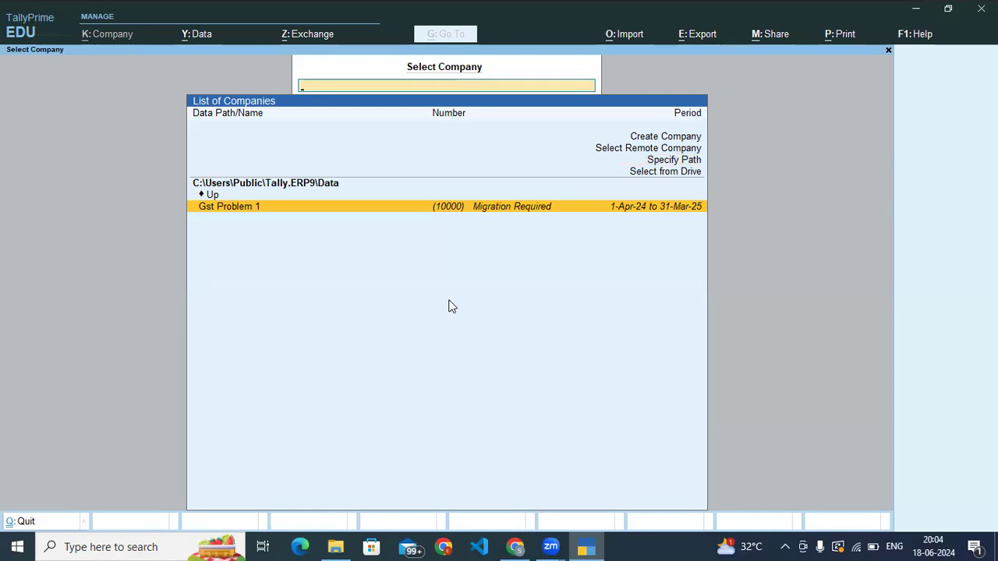
key("Escape")
left_click(646, 138)
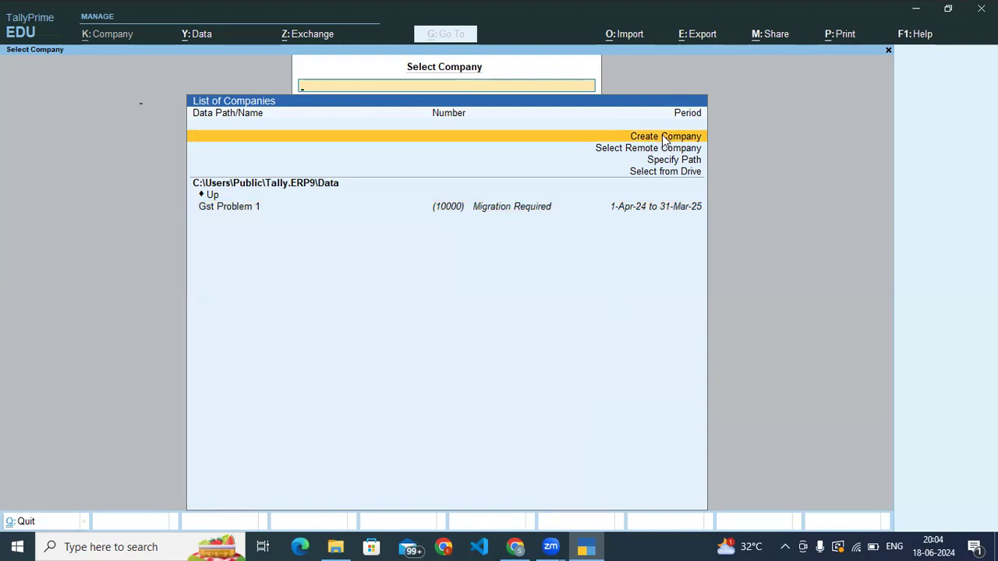
left_click(665, 139)
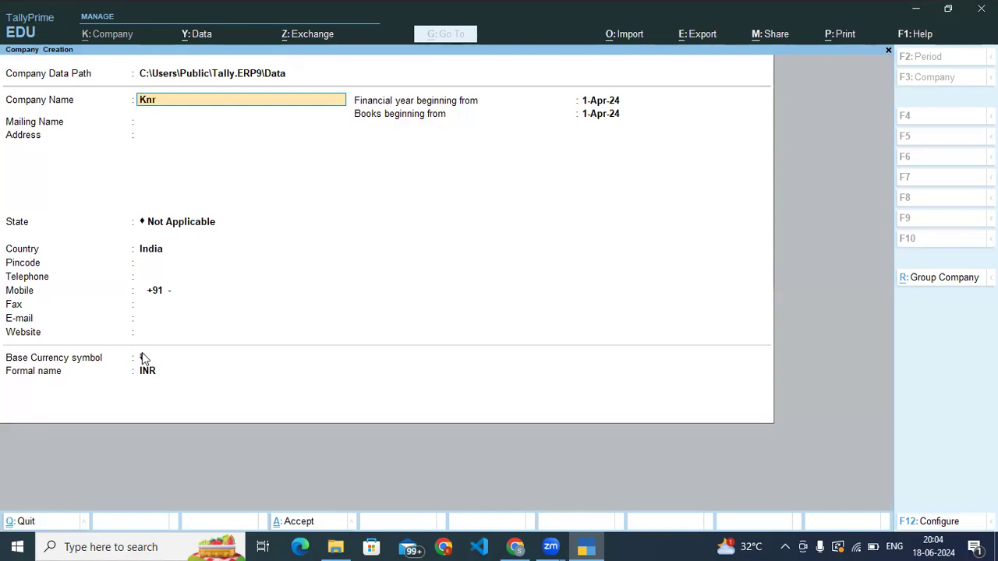
- Set the company name and mailing name to Knr Software Solutions
type("Knr Software Solutions")
key("Return")
key("Return")
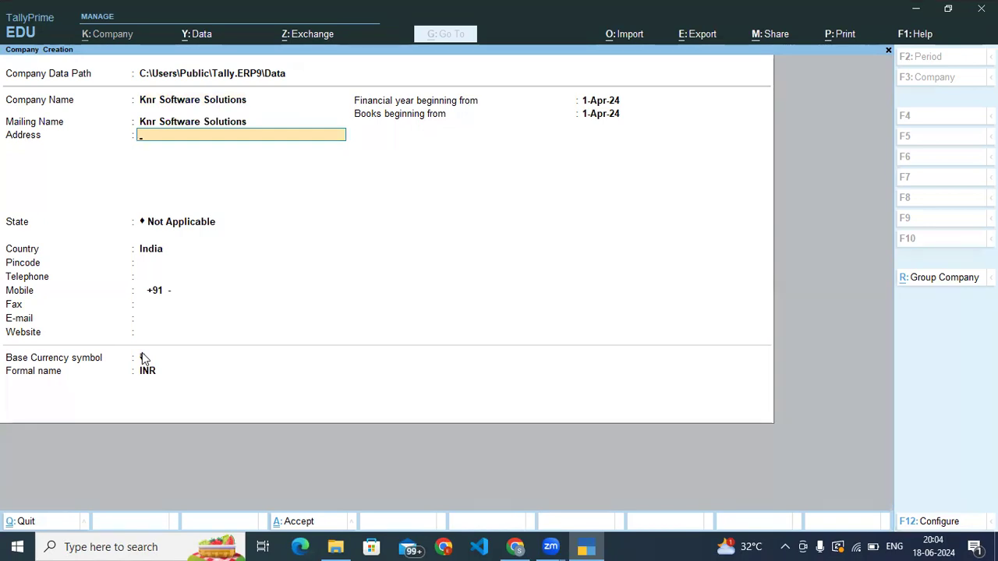
- Fill in the company's address over four lines: door number, locality, city and district
type("12-58")
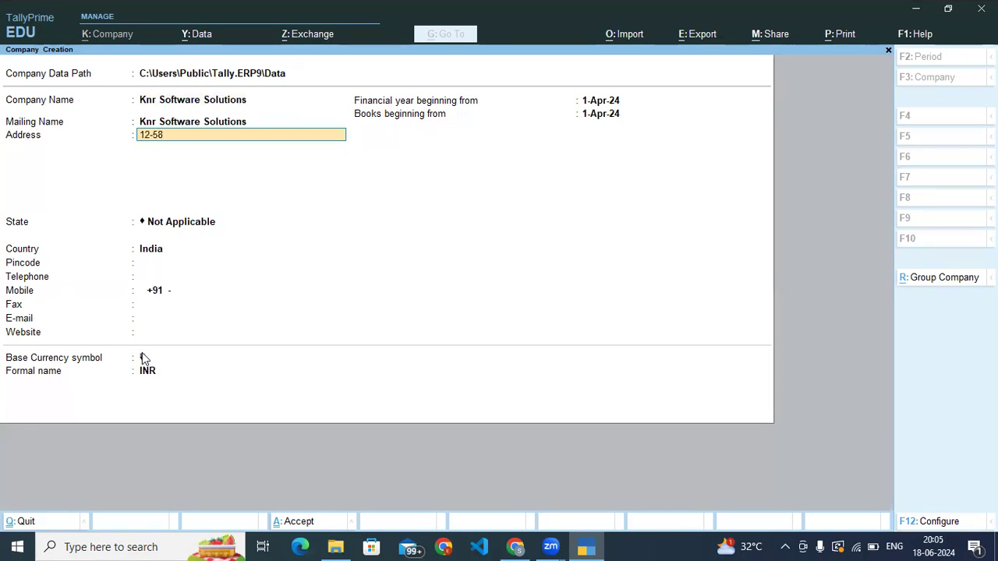
key("Return")
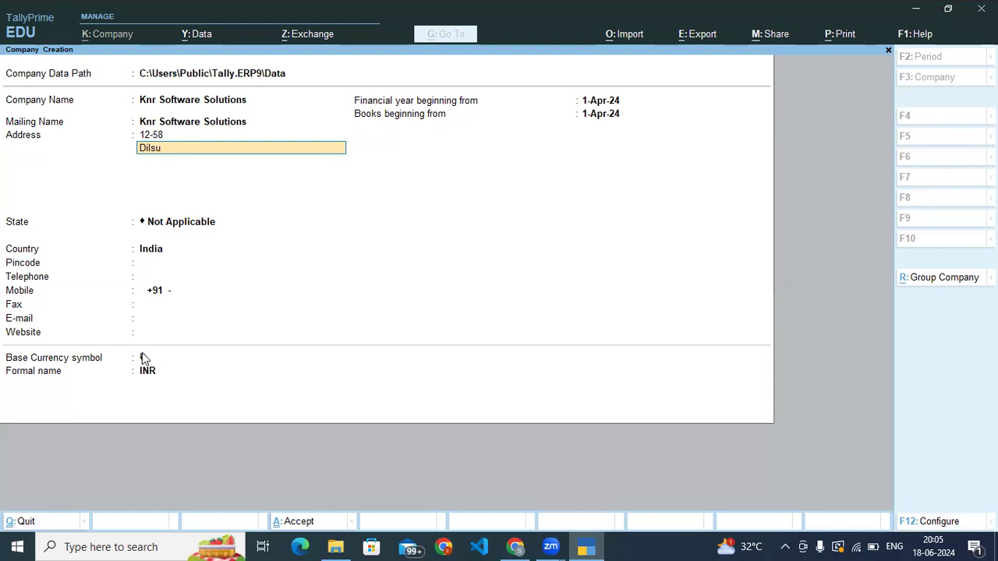
key("Return")
key("Return")
key("BackSpace")
key("Return")
type("Hyderabsd")
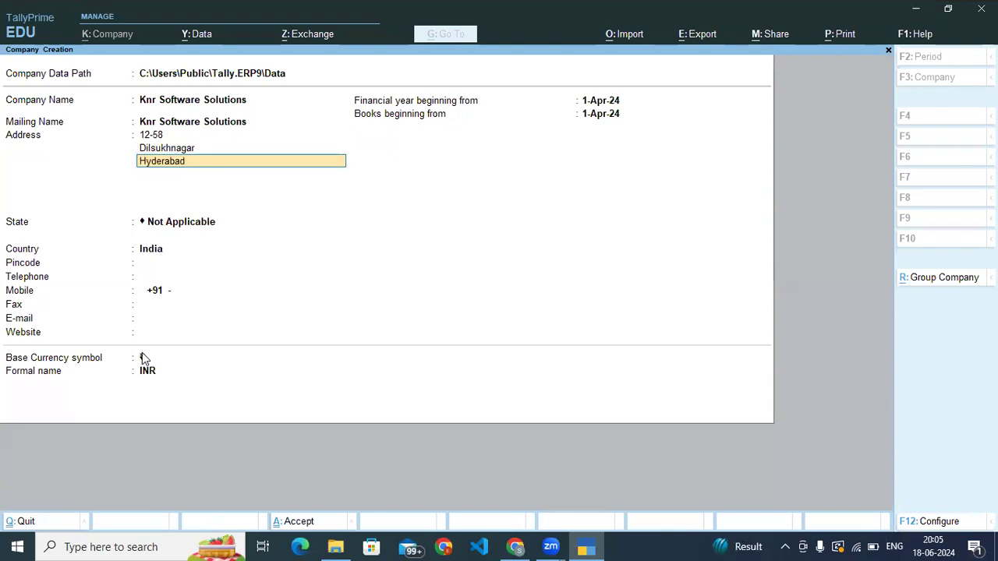
key("Return")
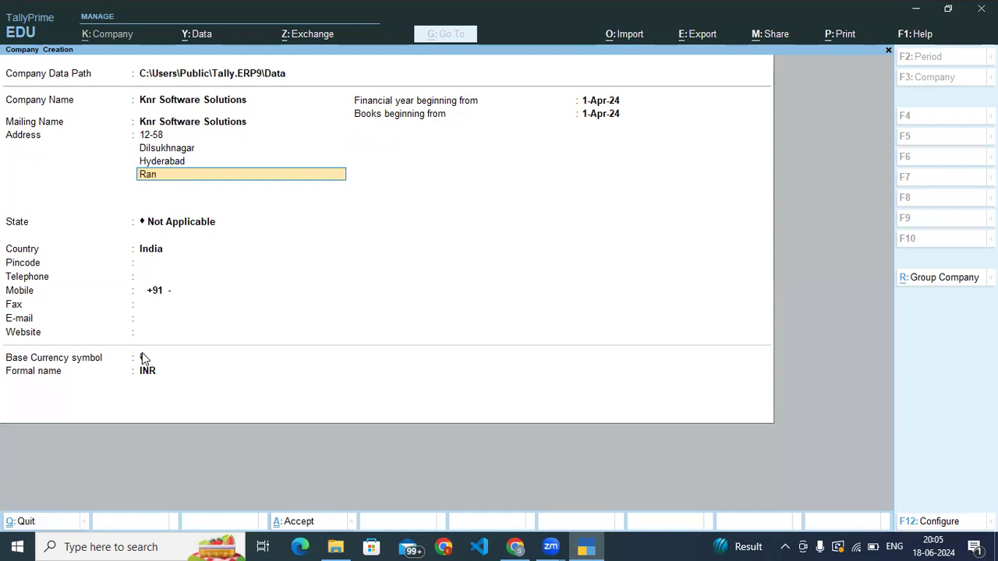
key("Return")
key("Return")
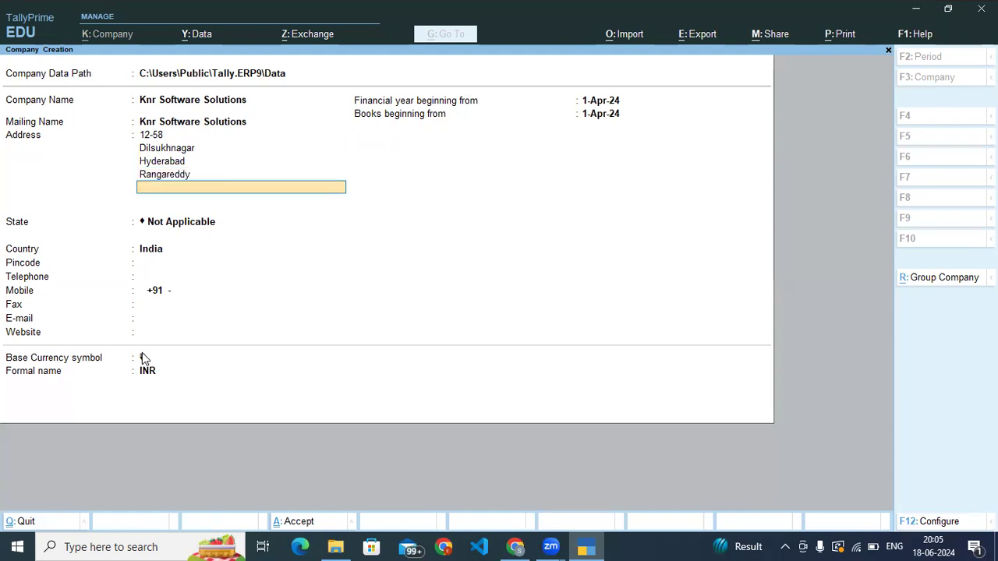
- Set the company's state to Telangana and enter its postal pincode
type("Te")
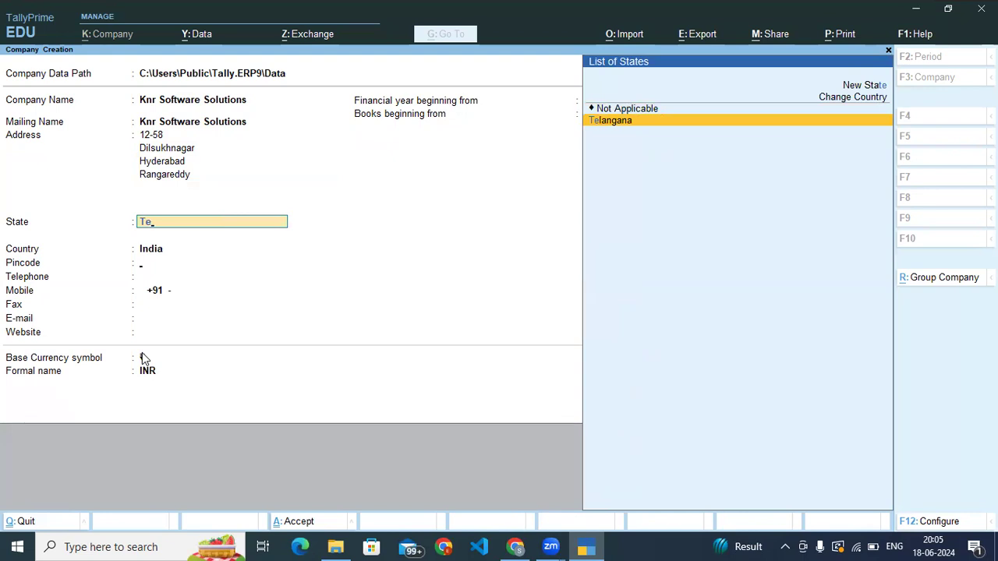
key("Return")
type("500060")
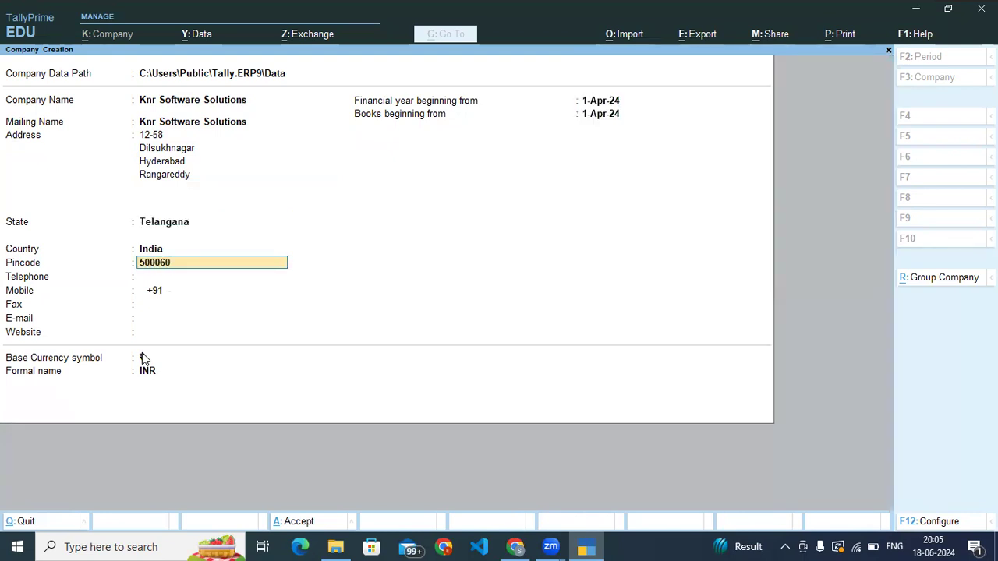
key("Return")
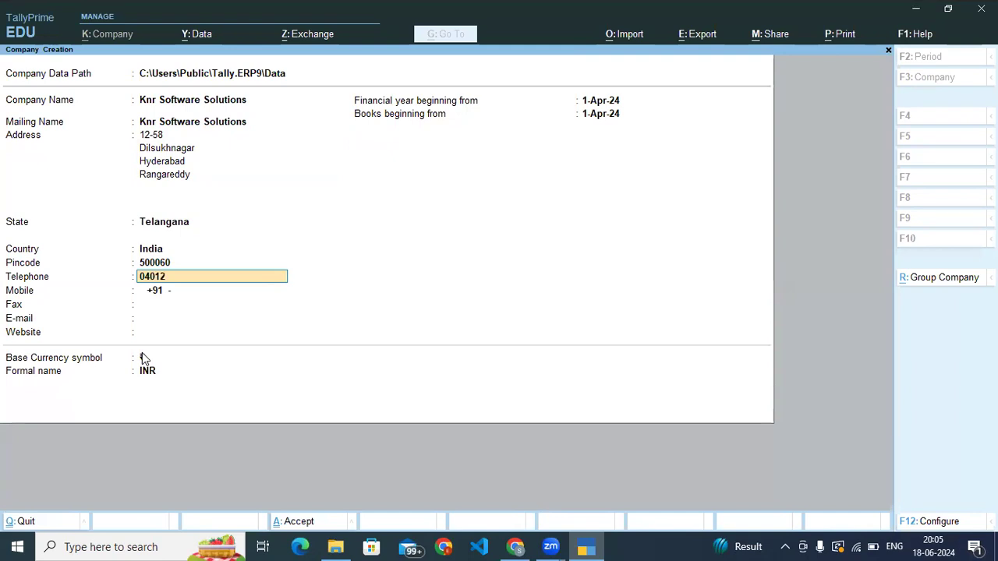
- Fill in the company's telephone, mobile and fax numbers
key("Return")
type("123456789")
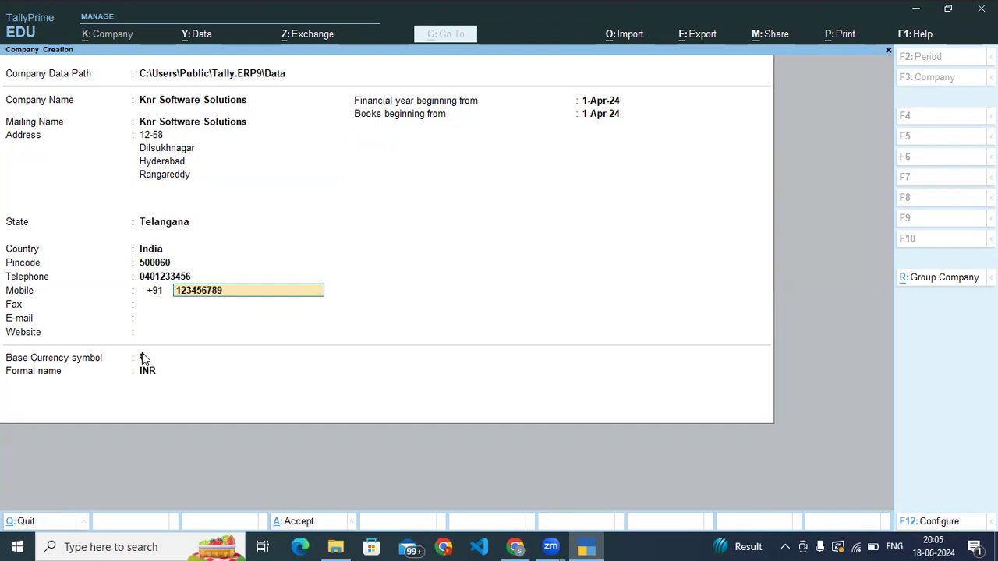
key("Return")
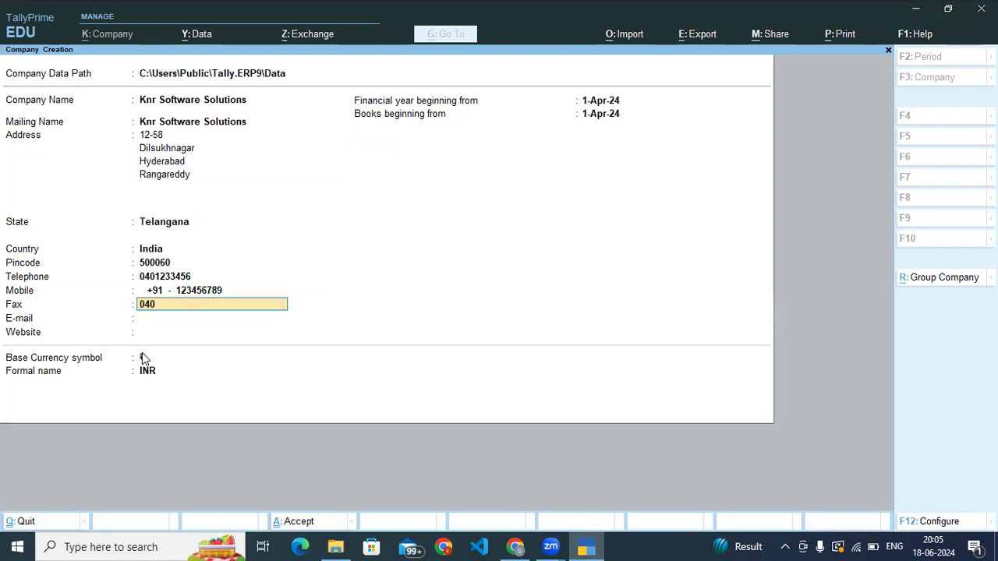
key("Return")
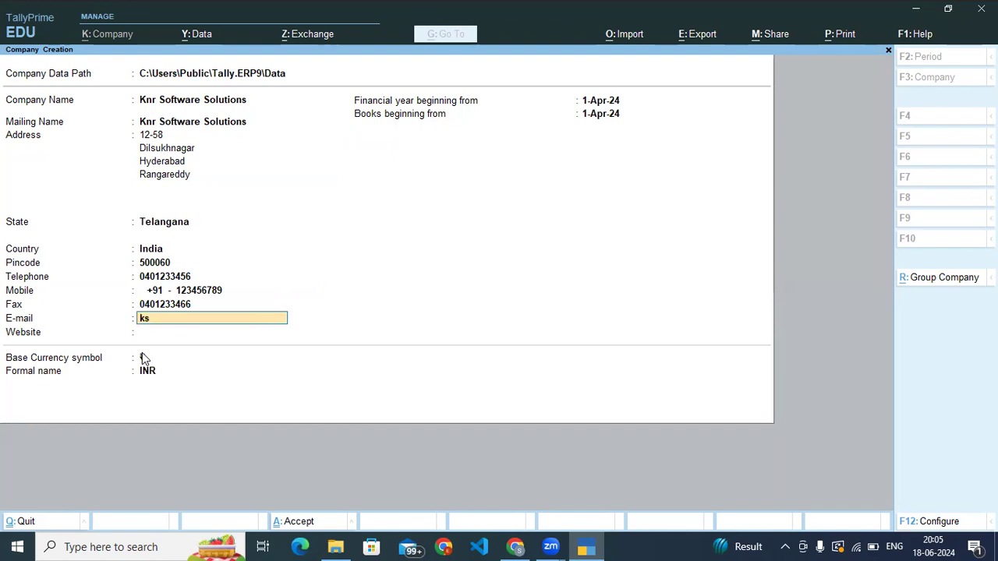
key("Return")
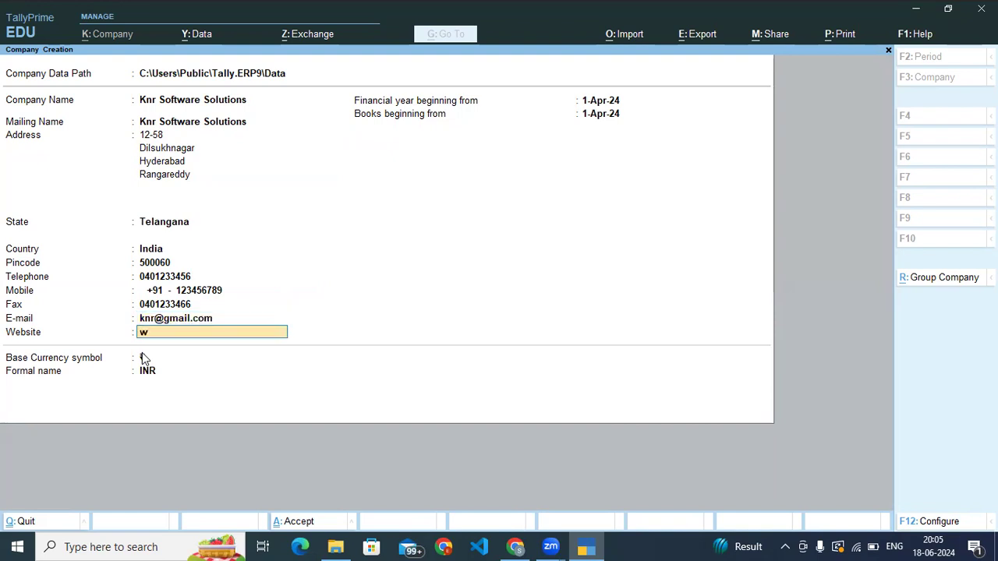
type("www.knr.in")
key("Return")
key("Return")
key("Return")
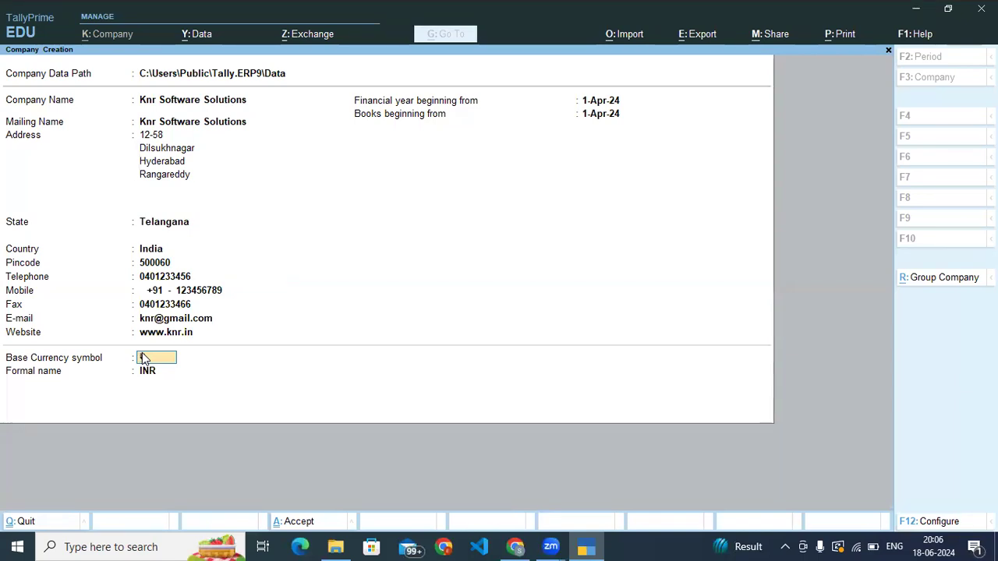
- Create the company with the financial year and books beginning from 1-Apr-24 and INR as the base currency
key("Return")
key("Return")
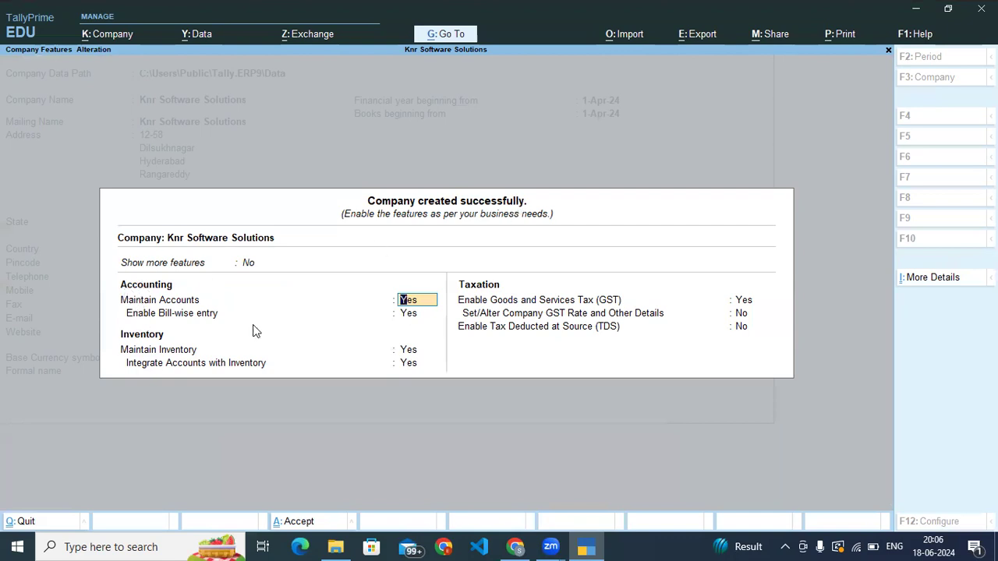
- Keep accounts, bill-wise entry, inventory and their integration set to Yes, and enable Goods and Services Tax (GST) to open its registration details
key("Return")
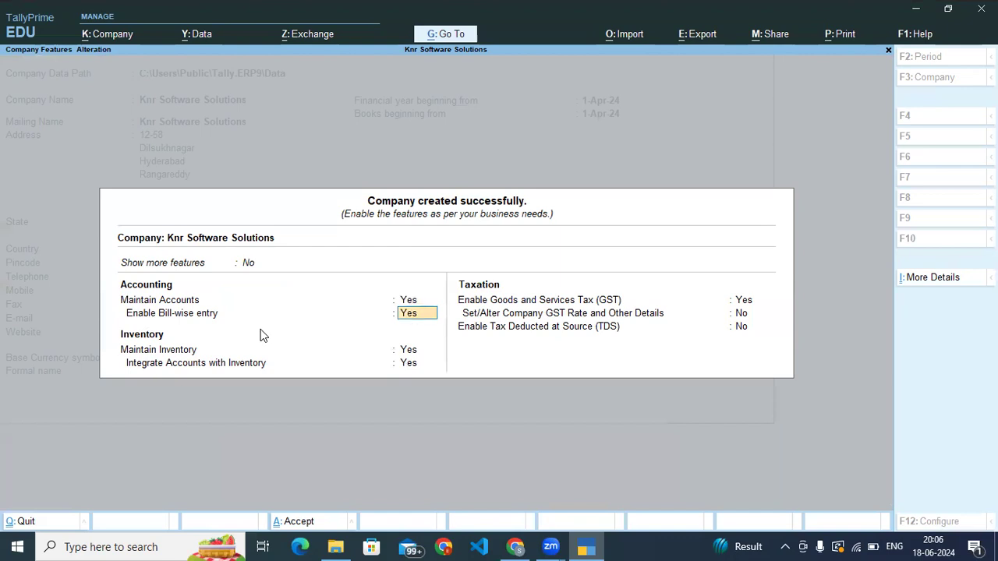
key("Return")
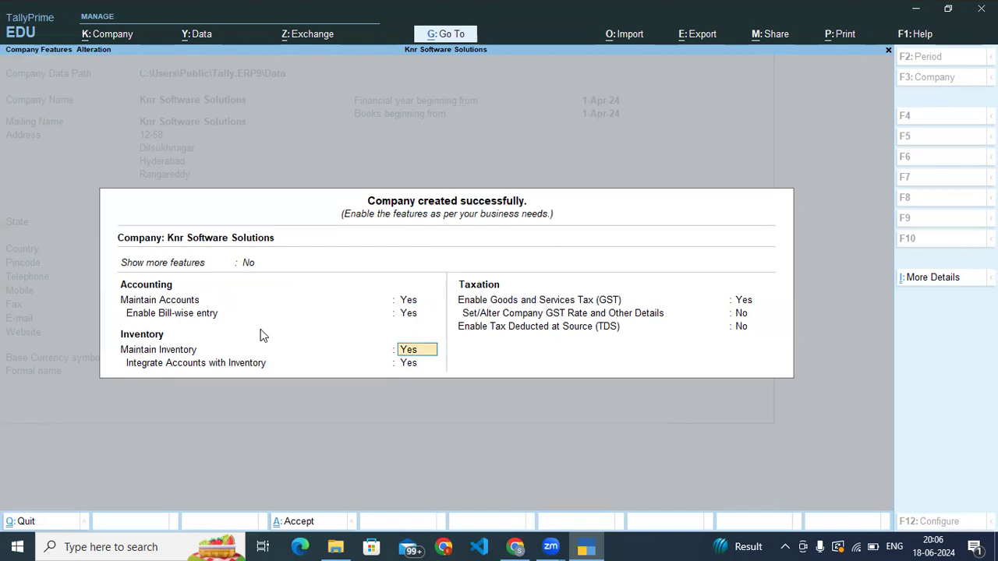
key("Return")
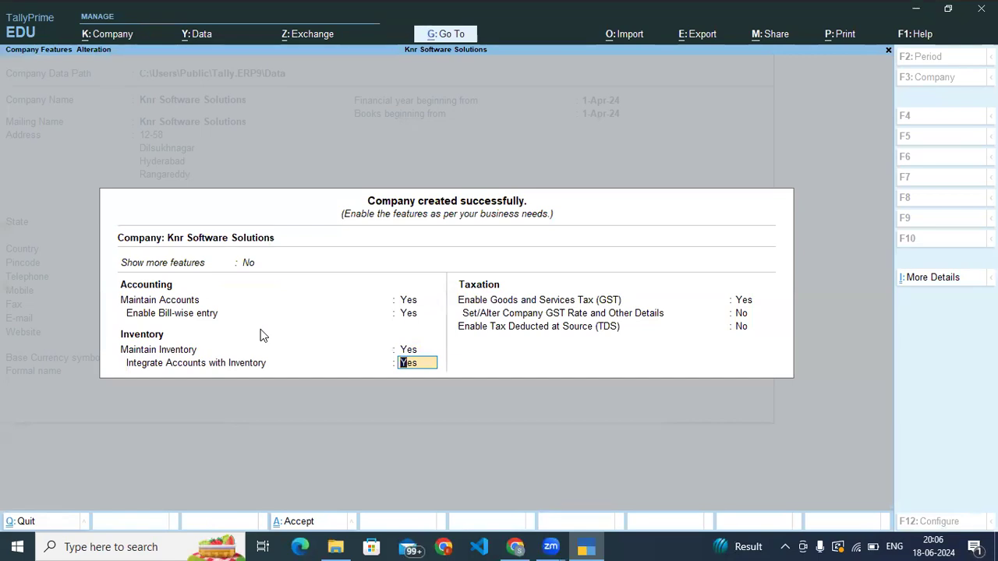
key("Return")
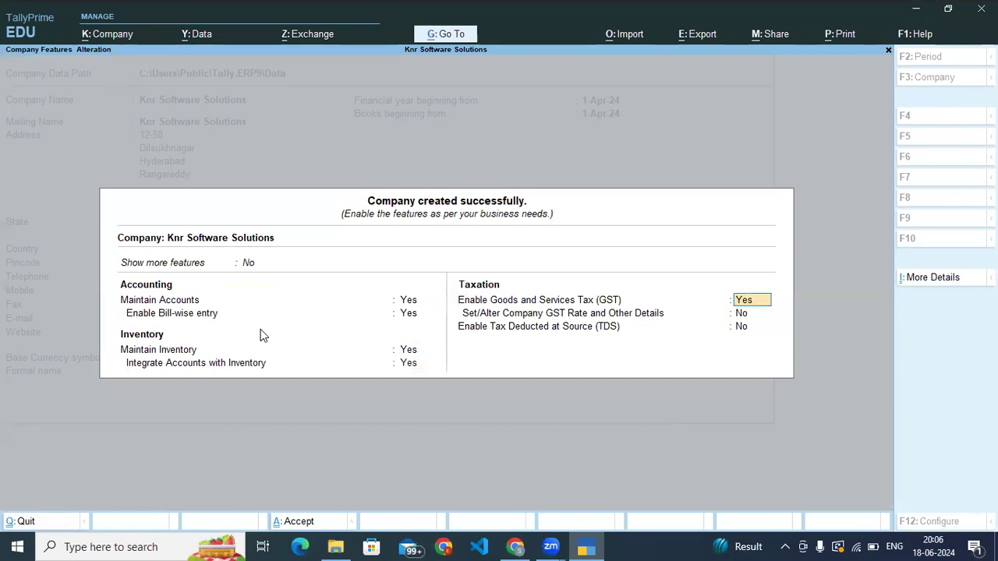
key("Return")
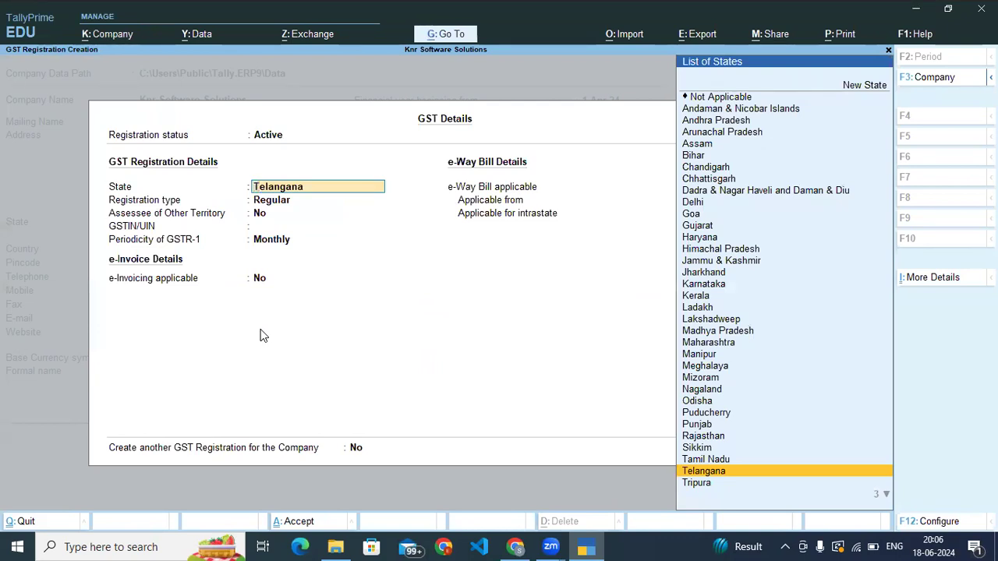
- Keep Telangana as the GST registration state, Regular as the registration type and No for Assessee of Other Territory
key("Return")
key("Return")
key("Return")
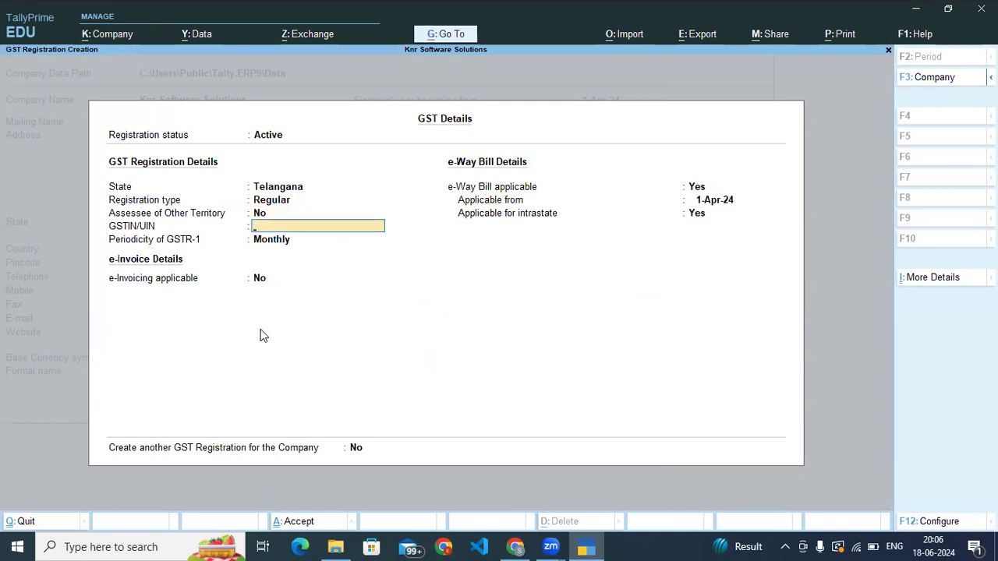
key("Escape")
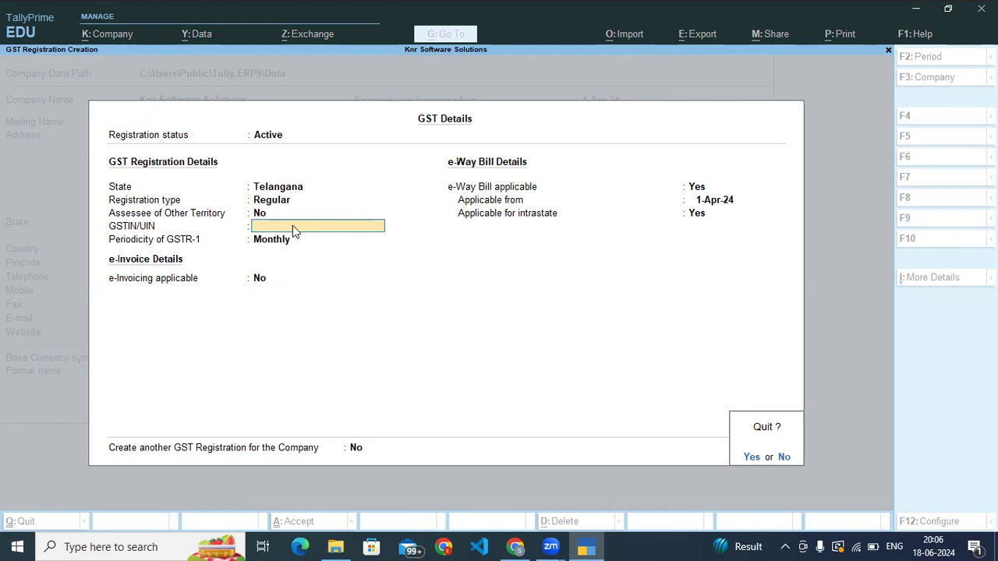
key("Escape")
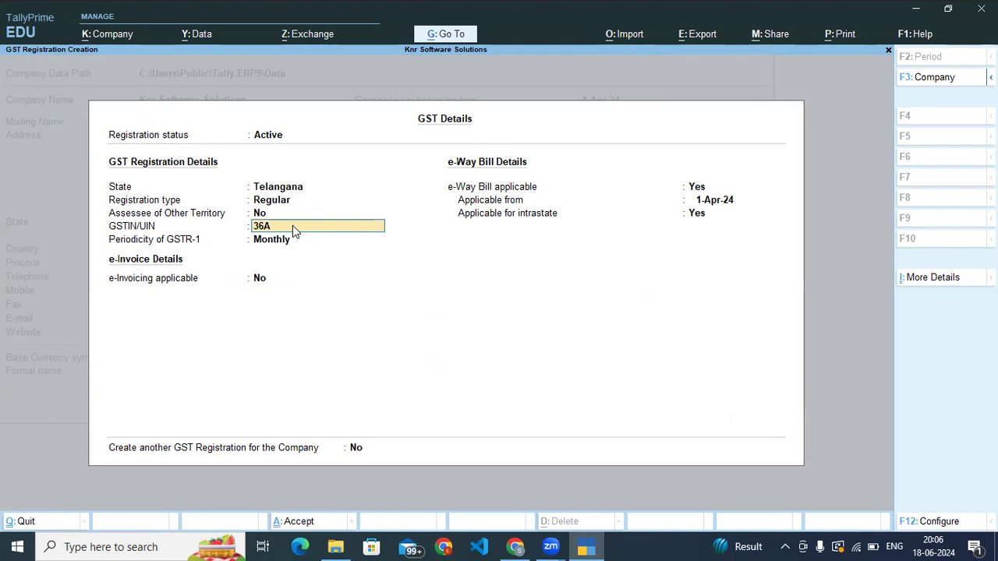
- Enter the company's GSTIN/UIN and keep the periodicity of GSTR-1 at Monthly
key("Return")
- Save the GST registration with e-invoicing set to No and e-Way Bill applicable from 1-Apr-24, including intrastate
key("Return")
key("Return")
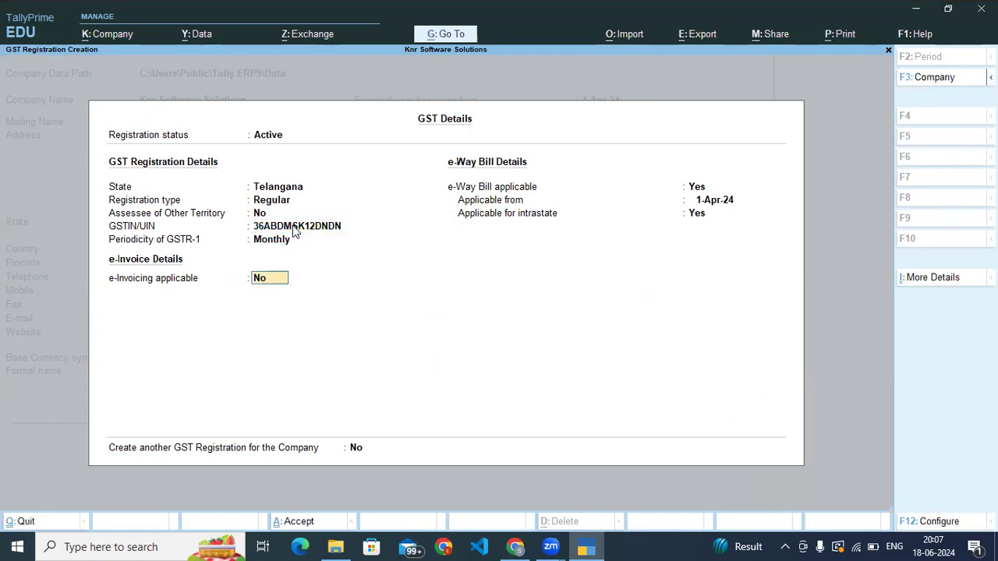
key("Return")
key("Return")
key("Return")
key("Return")
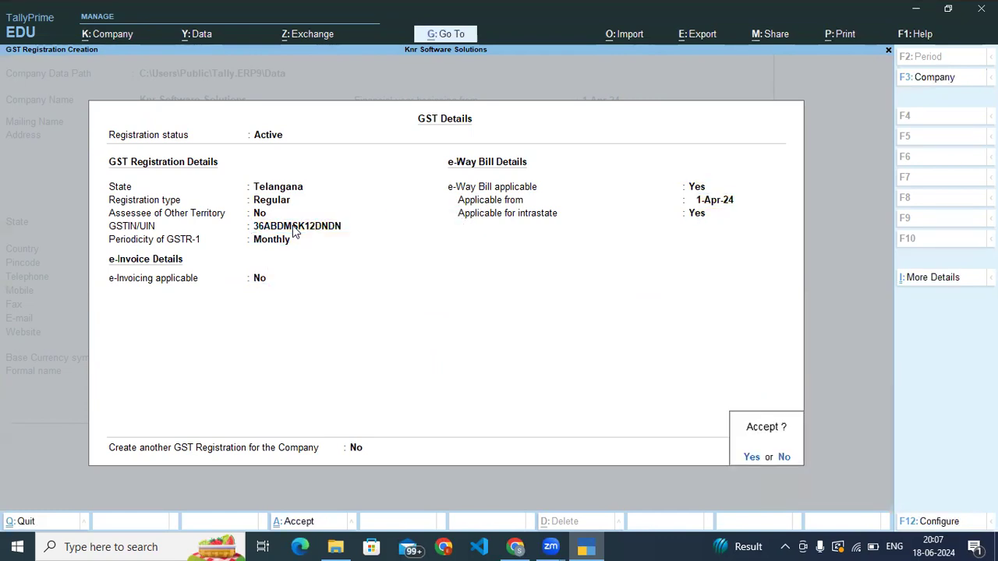
- Leave the company GST rate details and Tax Deducted at Source (TDS) at No and accept the company features
key("Return")
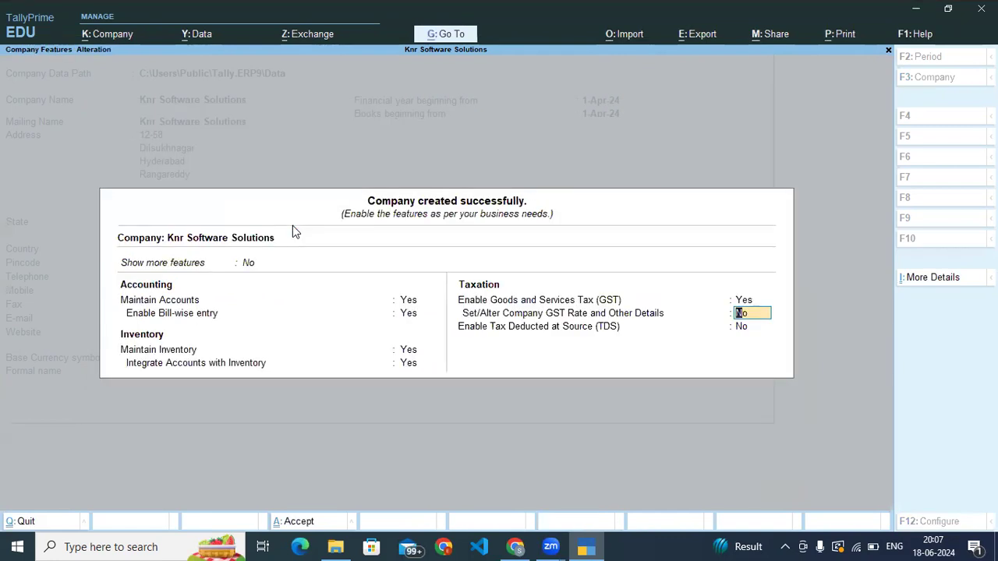
key("Return")
key("Return")
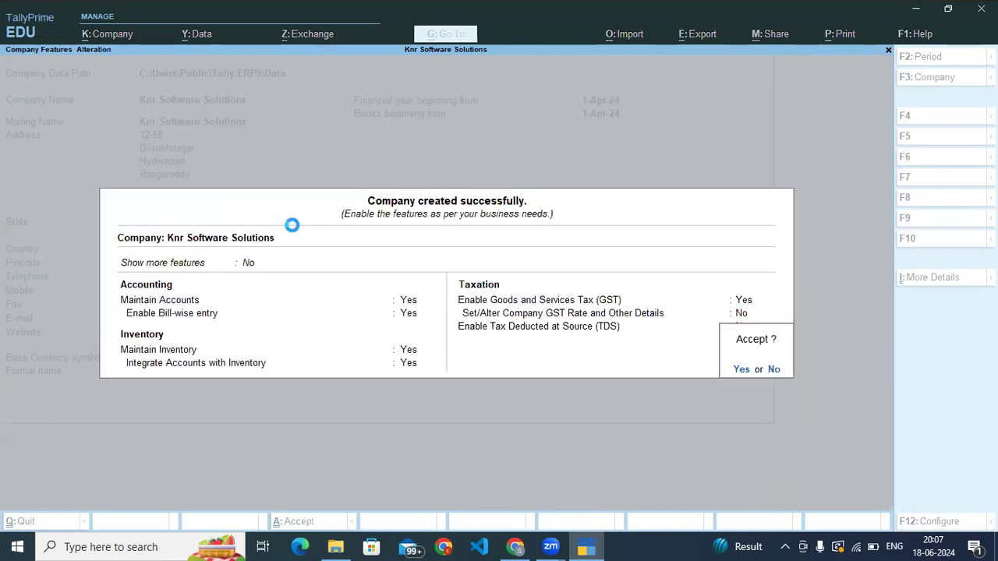
key("Return")
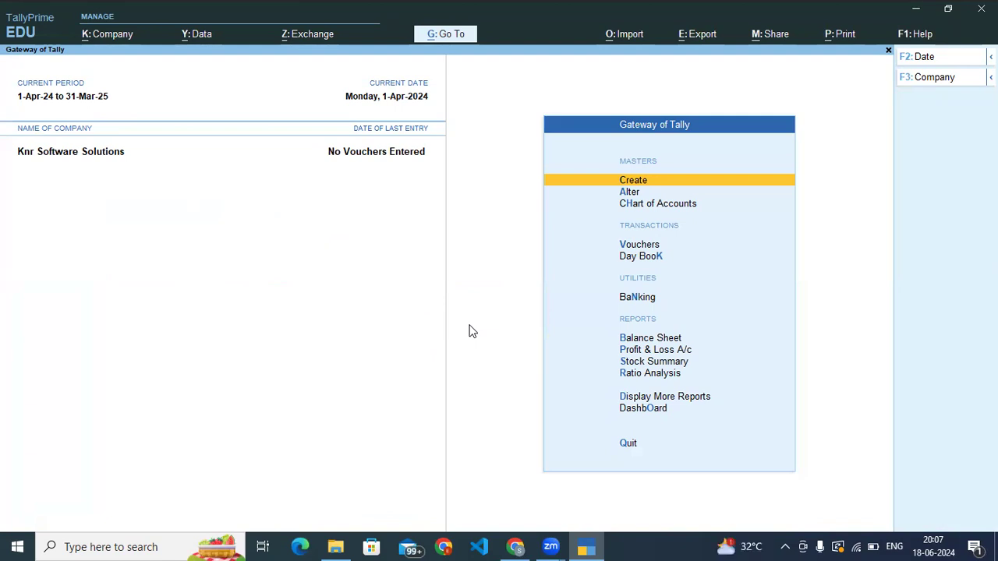
left_click(647, 545)
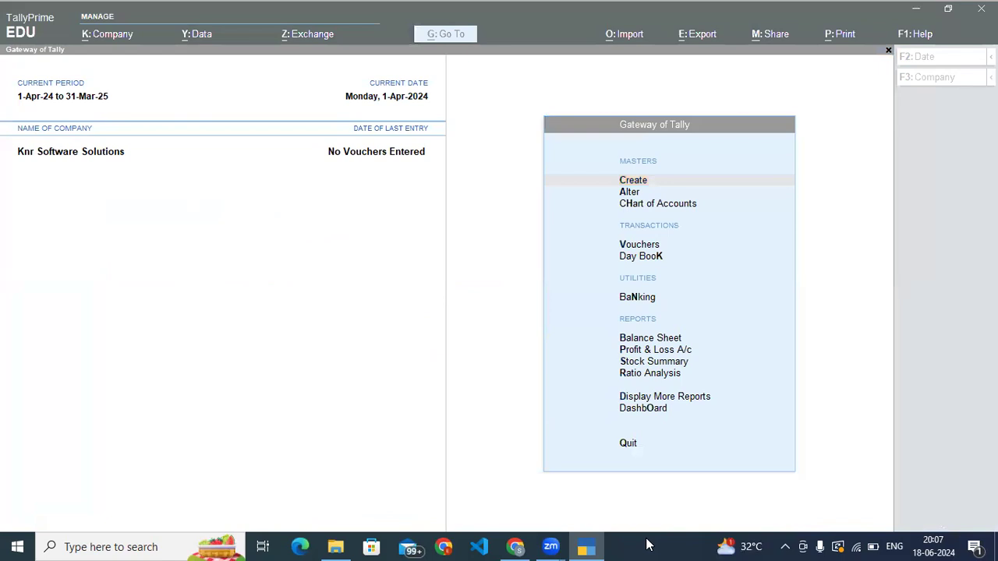